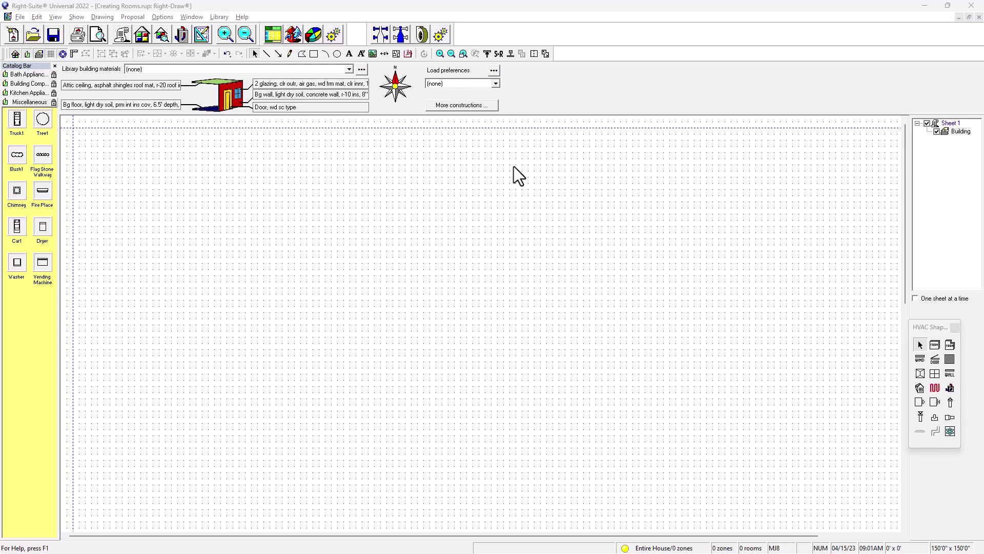
# - Draw a 13'0" x 15'0" room on the Right-Draw grid with the Room tool
pyautogui.click(929, 326)
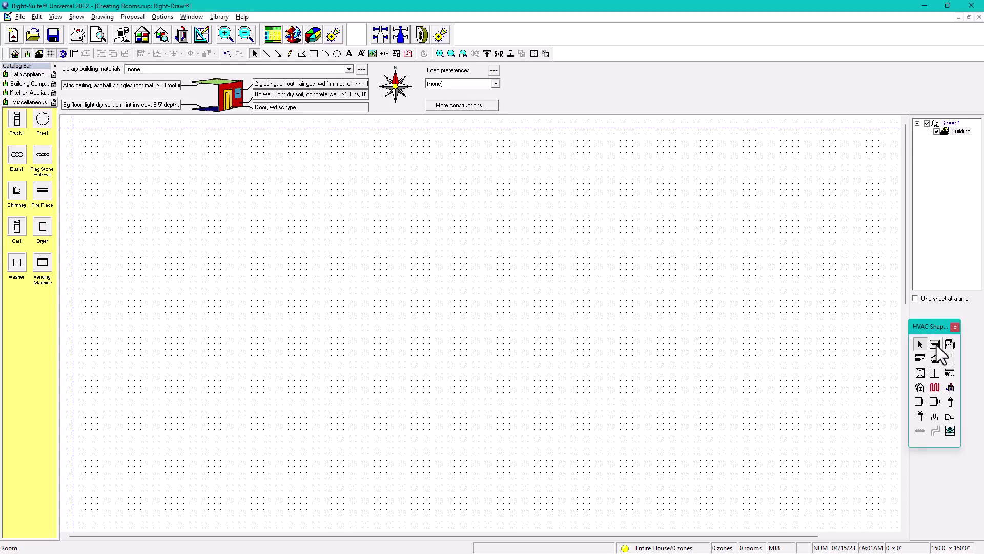
pyautogui.click(938, 345)
pyautogui.moveTo(263, 160); pyautogui.dragTo(357, 271)
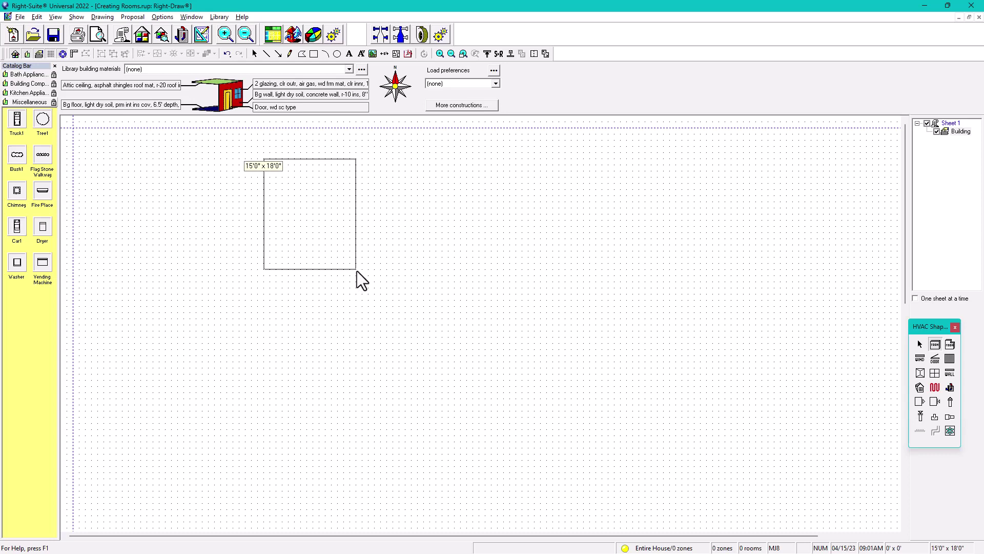
pyautogui.moveTo(357, 271); pyautogui.dragTo(346, 254)
pyautogui.scroll(2, 318, 235)
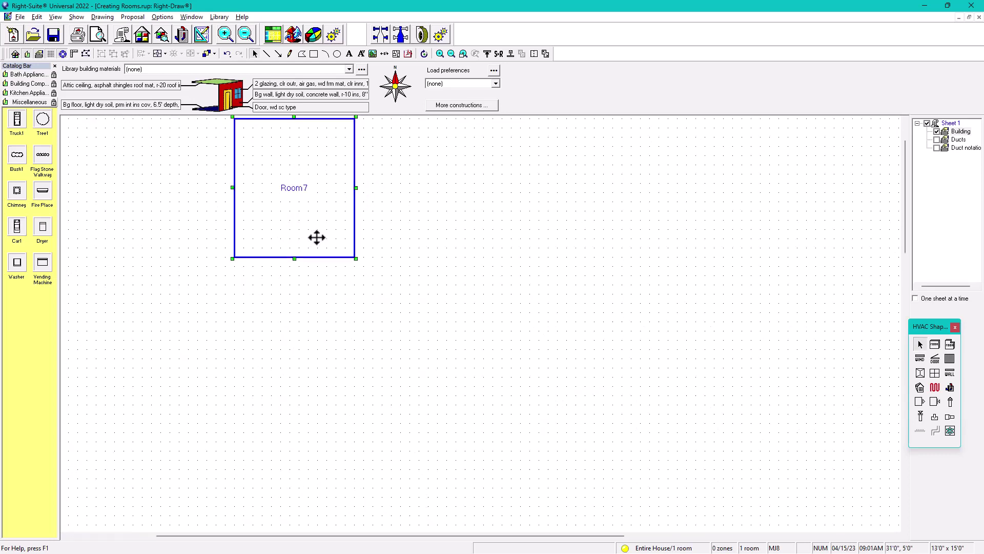
pyautogui.moveTo(304, 224); pyautogui.dragTo(375, 297, button='middle')
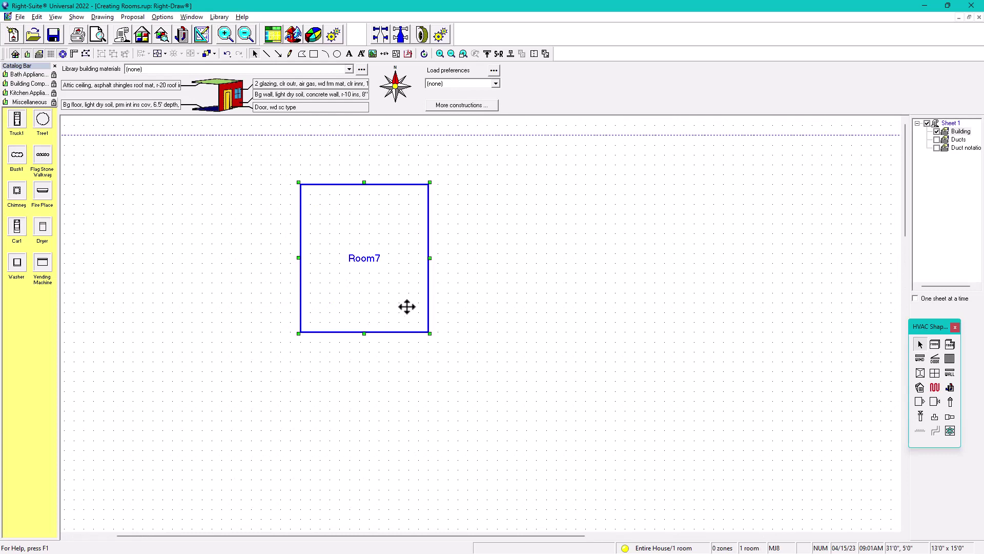
# - Rename Room7 to 'Bedroom 1'
pyautogui.doubleClick(373, 256)
pyautogui.write('Bedroom 1')
pyautogui.click(512, 317)
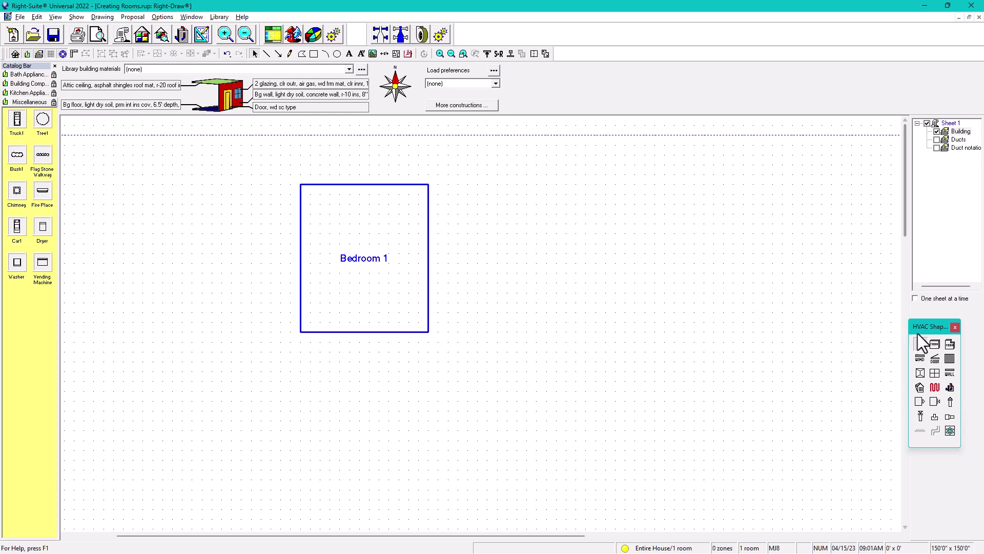
# - Draw a 14'0" x 15'0" room against Bedroom 1's right wall and rename Room8 to 'Bedroom 2'
pyautogui.click(936, 344)
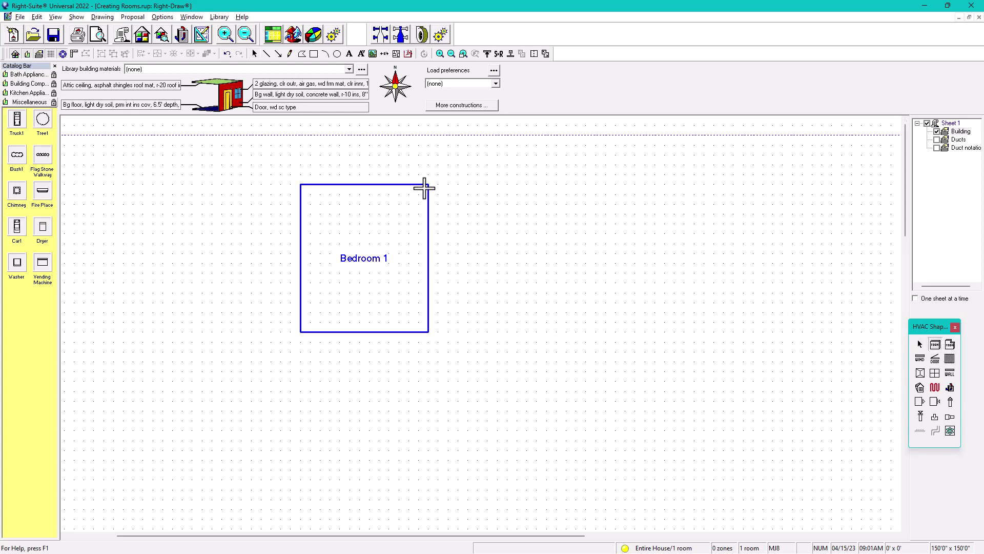
pyautogui.moveTo(428, 184); pyautogui.dragTo(570, 328)
pyautogui.doubleClick(513, 257)
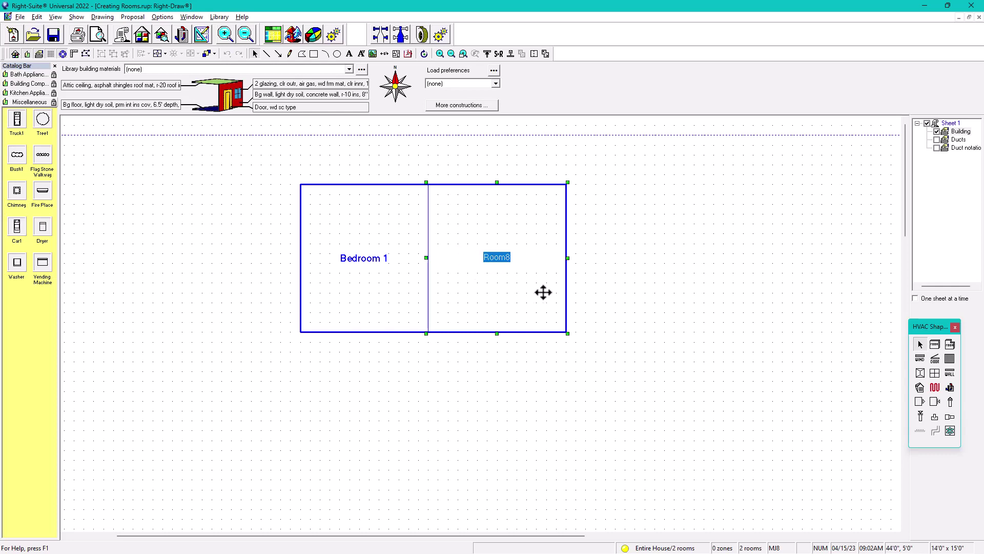
pyautogui.write('b')
pyautogui.press('BackSpace')
pyautogui.write('Bedroom 2')
pyautogui.click(642, 341)
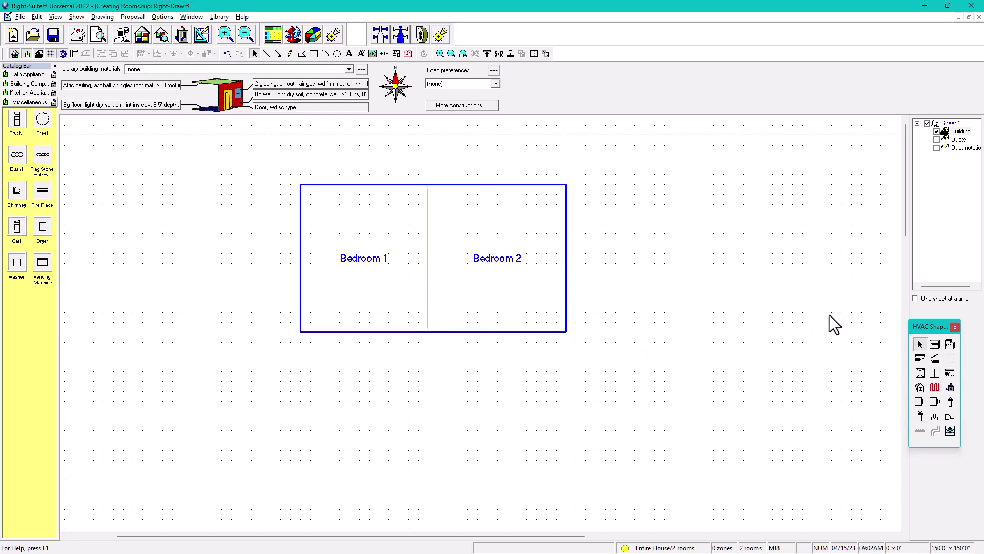
# - Draw a room under Bedroom 2 at its width and rename Room9 to 'Study'
pyautogui.click(934, 346)
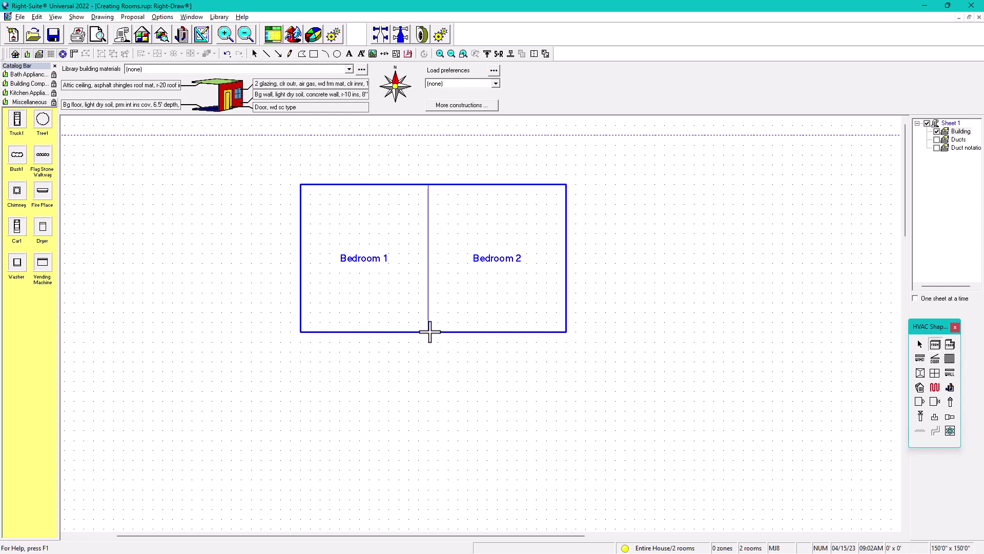
pyautogui.moveTo(428, 332)
pyautogui.mouseDown()
pyautogui.moveTo(566, 426)
pyautogui.moveTo(570, 444)
pyautogui.moveTo(660, 452)
pyautogui.moveTo(568, 435)
pyautogui.mouseUp()
pyautogui.doubleClick(492, 378)
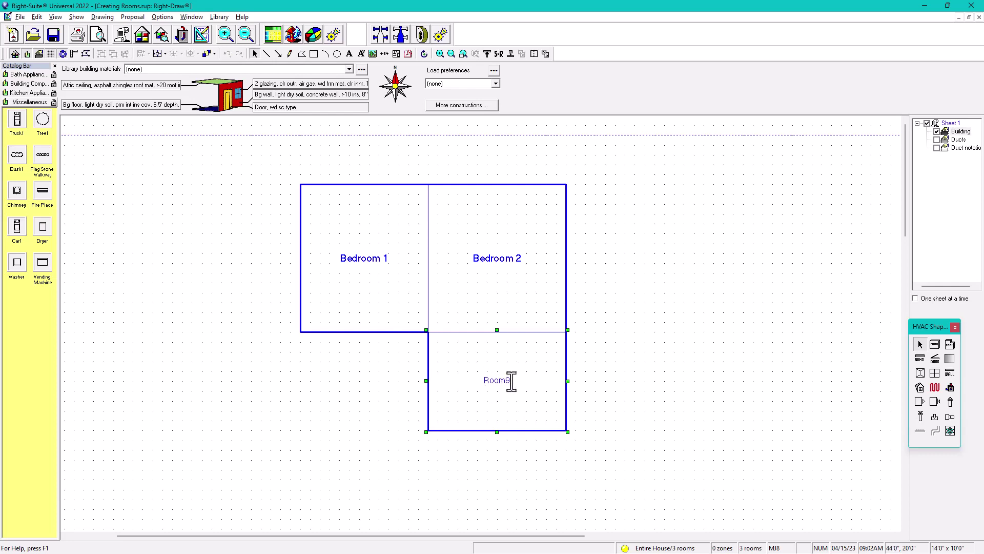
pyautogui.moveTo(511, 381); pyautogui.dragTo(478, 381)
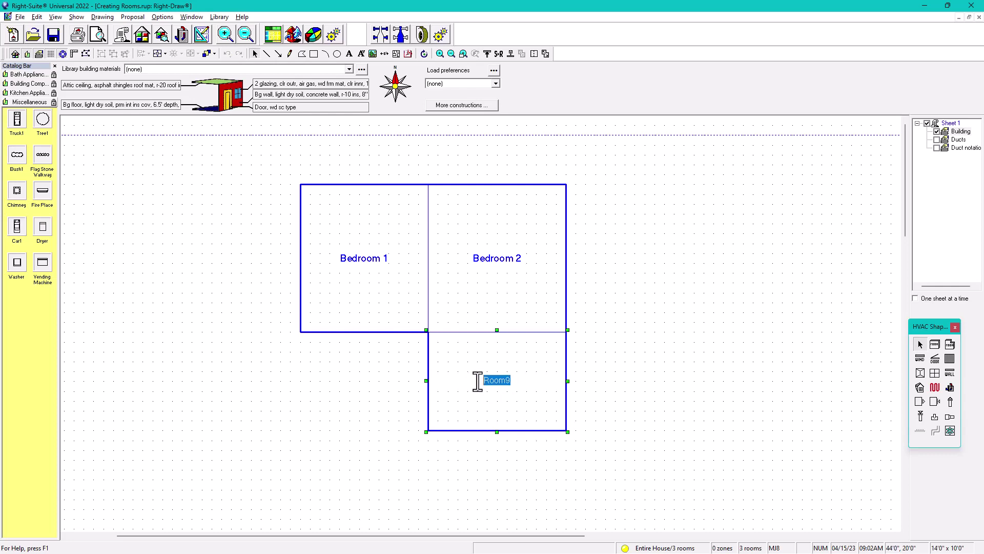
pyautogui.write('Study')
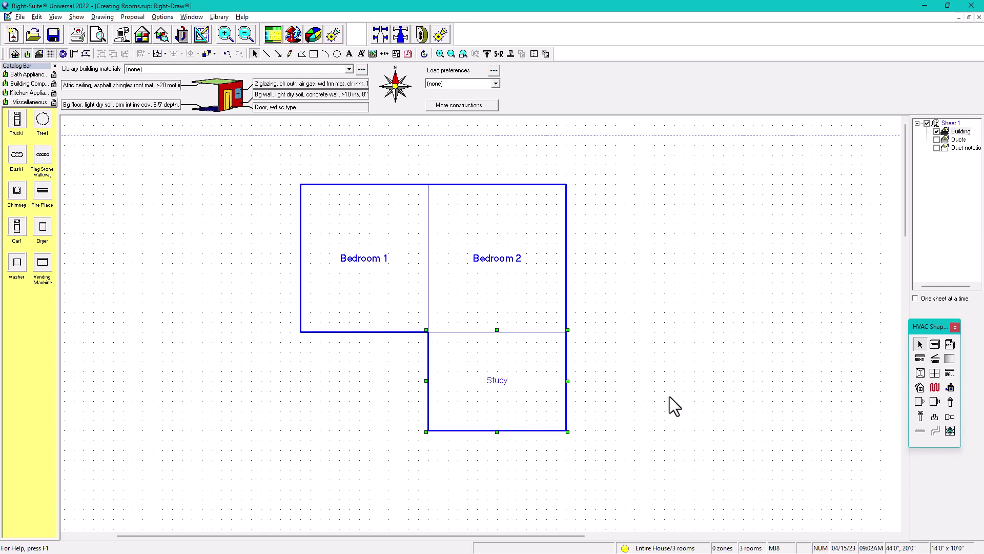
pyautogui.click(691, 371)
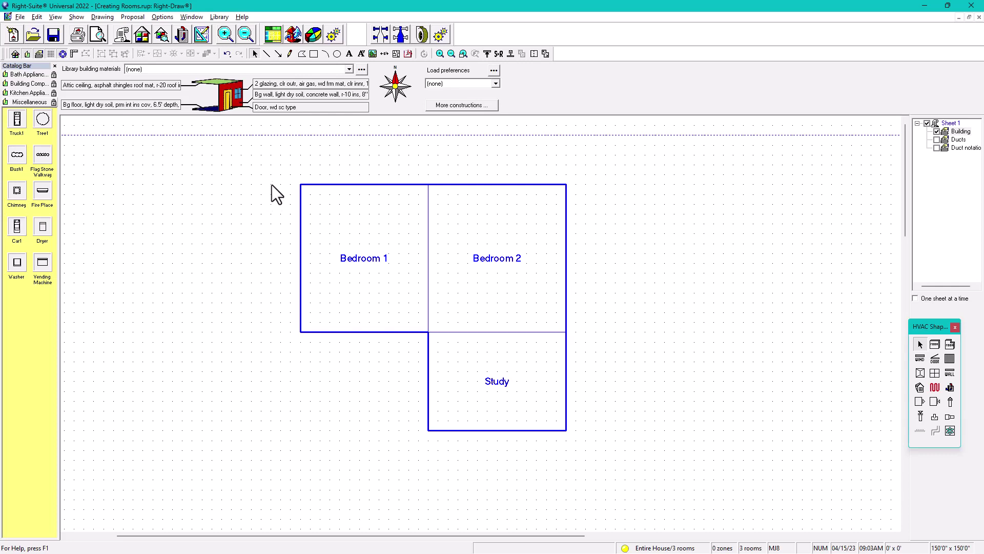
# - Box-select and delete Bedroom 1, Bedroom 2 and Study, then choose Drawing > Repeat Last Selection
pyautogui.moveTo(254, 160); pyautogui.dragTo(609, 466)
pyautogui.press('Delete')
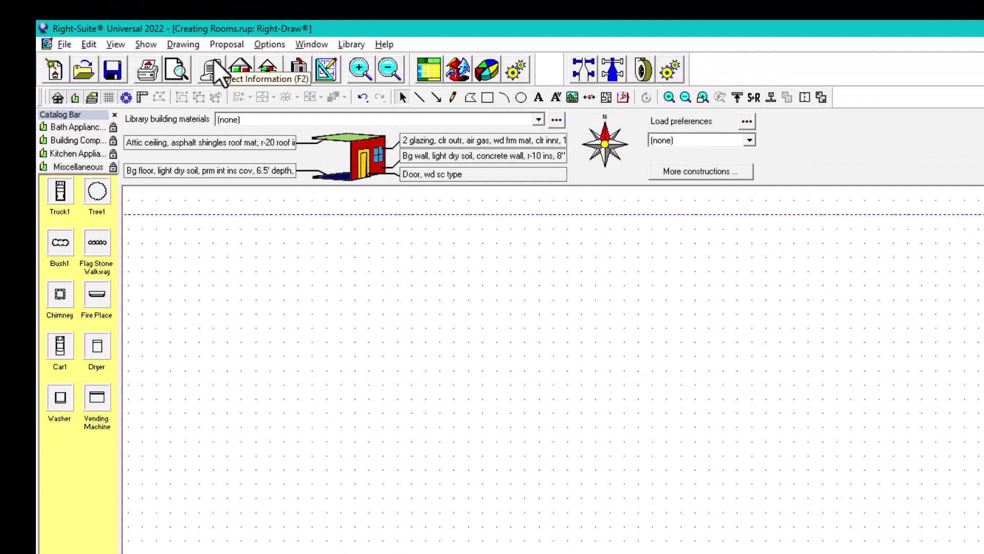
pyautogui.click(180, 44)
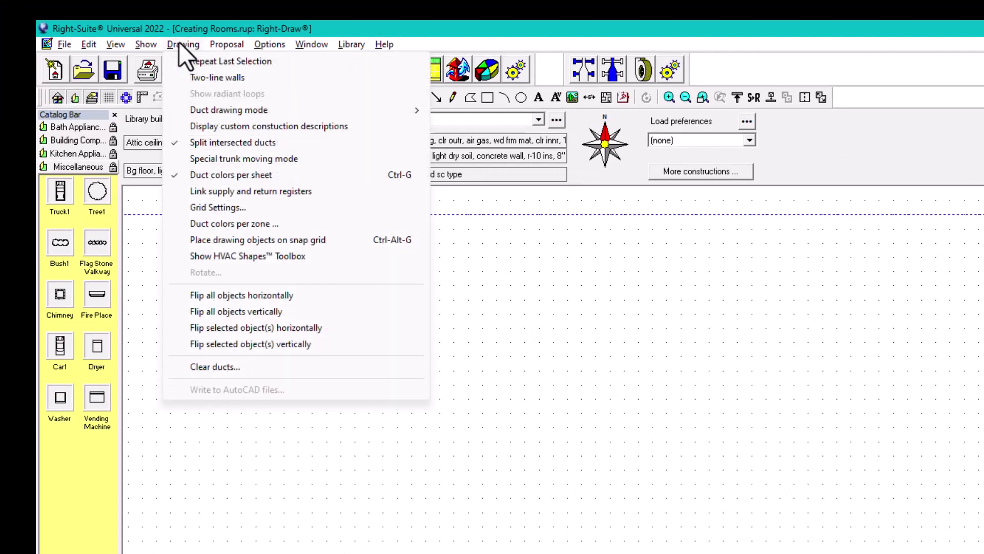
pyautogui.click(204, 62)
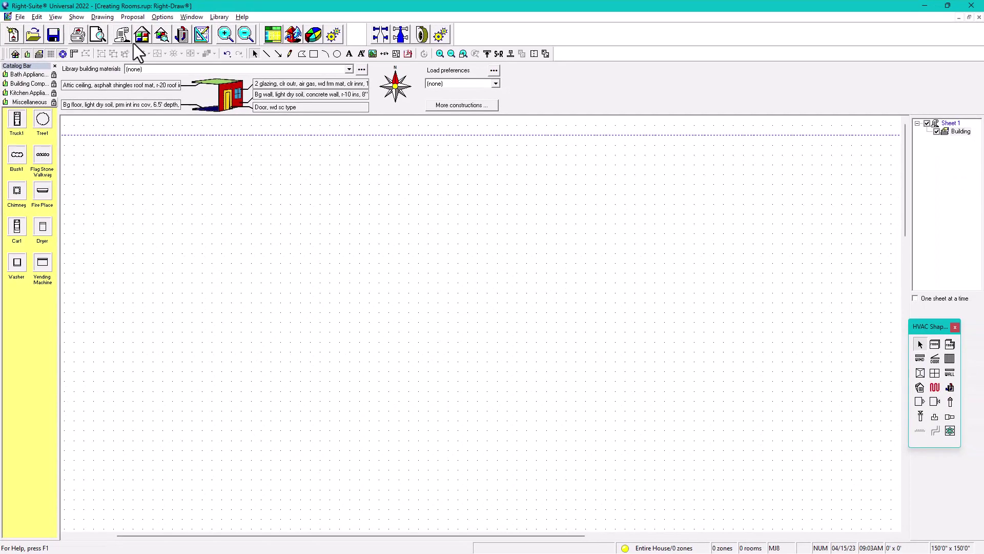
# - Draw Room10, then Room11 adjoining its right side, then Room12 beneath Room11
pyautogui.click(936, 346)
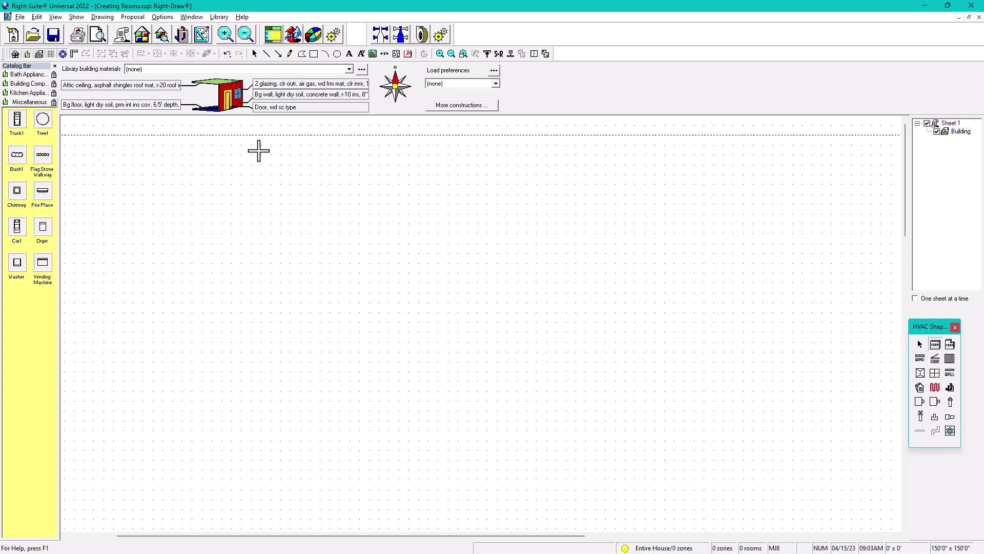
pyautogui.moveTo(262, 165); pyautogui.dragTo(368, 279)
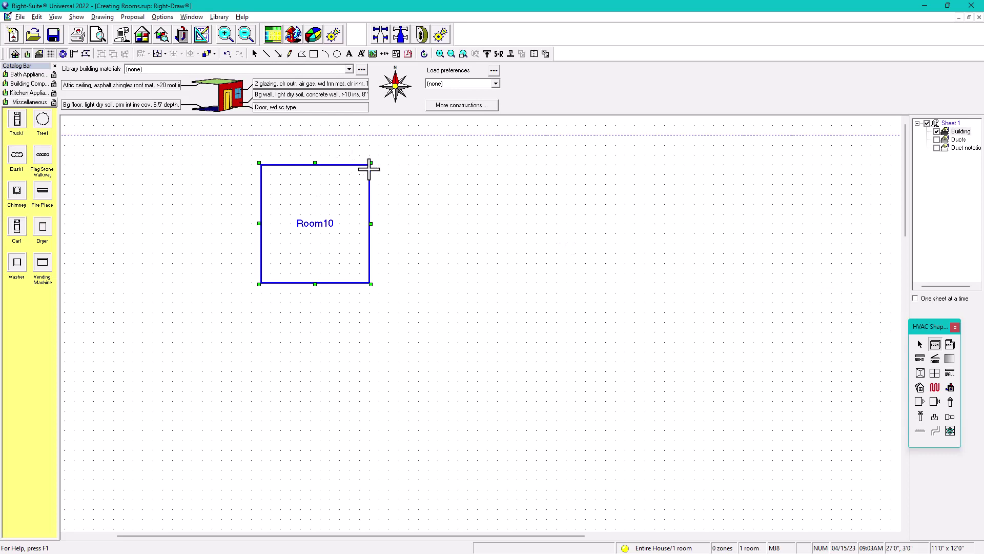
pyautogui.moveTo(369, 165); pyautogui.dragTo(487, 285)
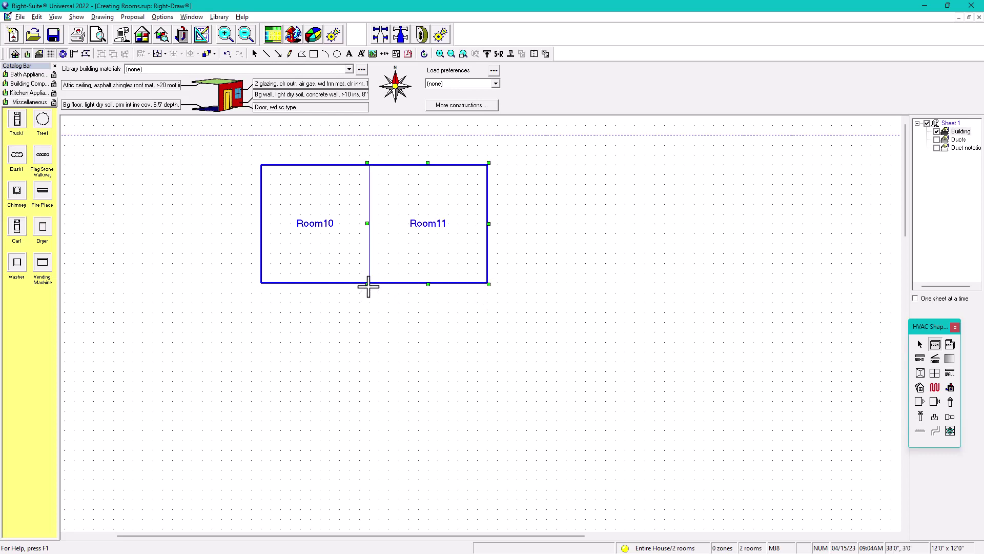
pyautogui.moveTo(369, 283); pyautogui.dragTo(489, 390)
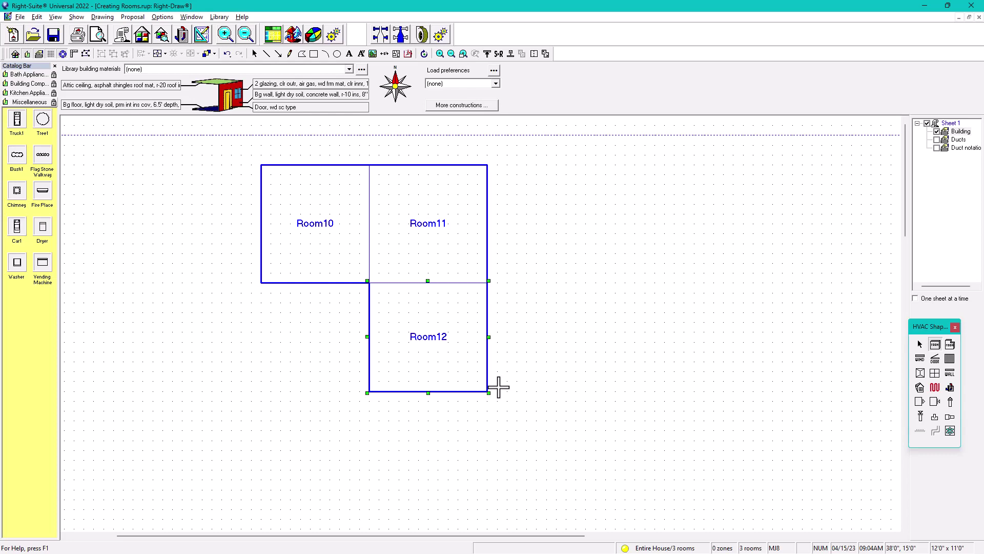
# - Place a 10'0" x 10'0" Room13 right of Room11, add stray rooms inside it, and undo the last
pyautogui.click(580, 196)
pyautogui.click(580, 195)
pyautogui.click(581, 229)
pyautogui.click(585, 190)
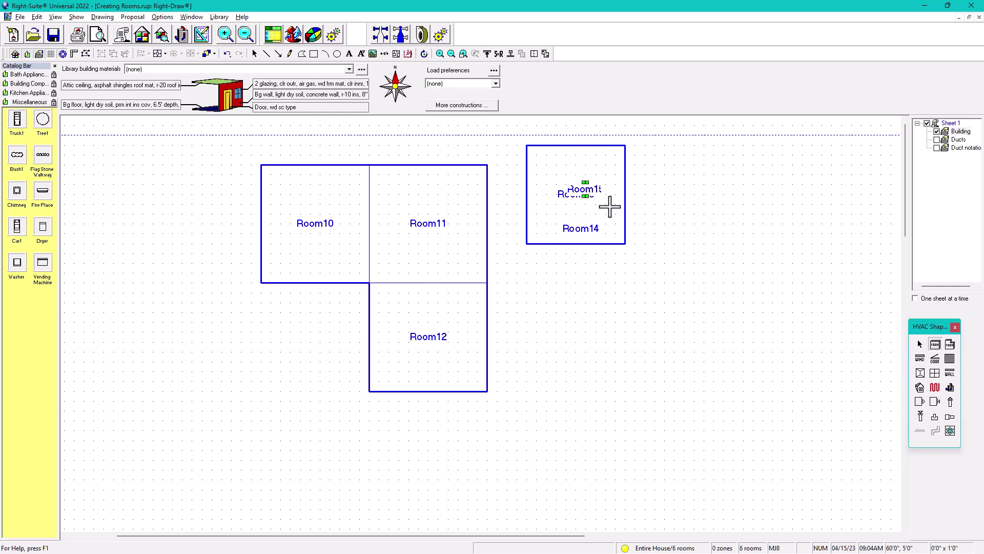
pyautogui.click(610, 207)
pyautogui.click(561, 219)
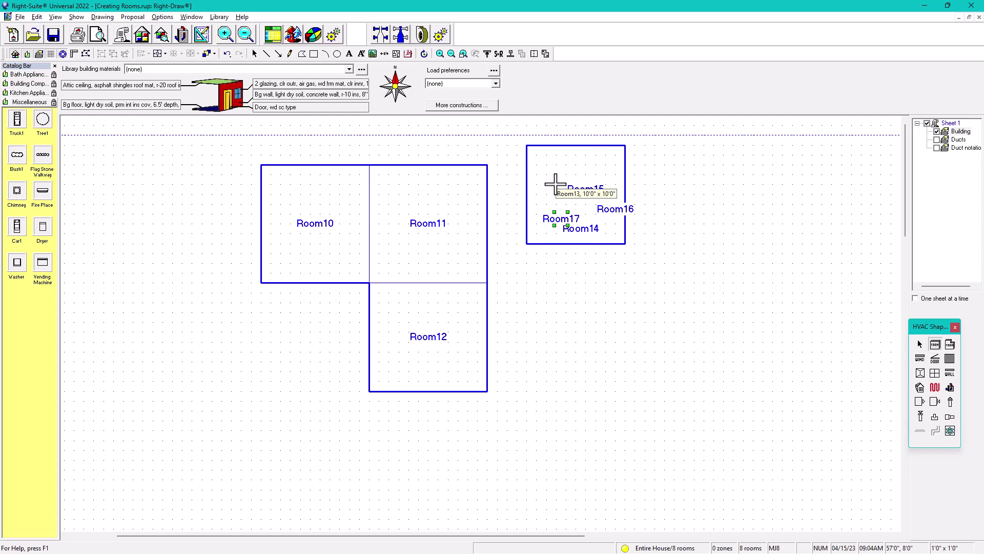
pyautogui.hotkey('ctrl', 'z')
pyautogui.hotkey('ctrl', 'z')
pyautogui.hotkey('ctrl', 'z')
# - Undo Room13 and Room14, then draw a 12'0" x 10'0" Room18 directly below Room12
pyautogui.hotkey('ctrl', 'z')
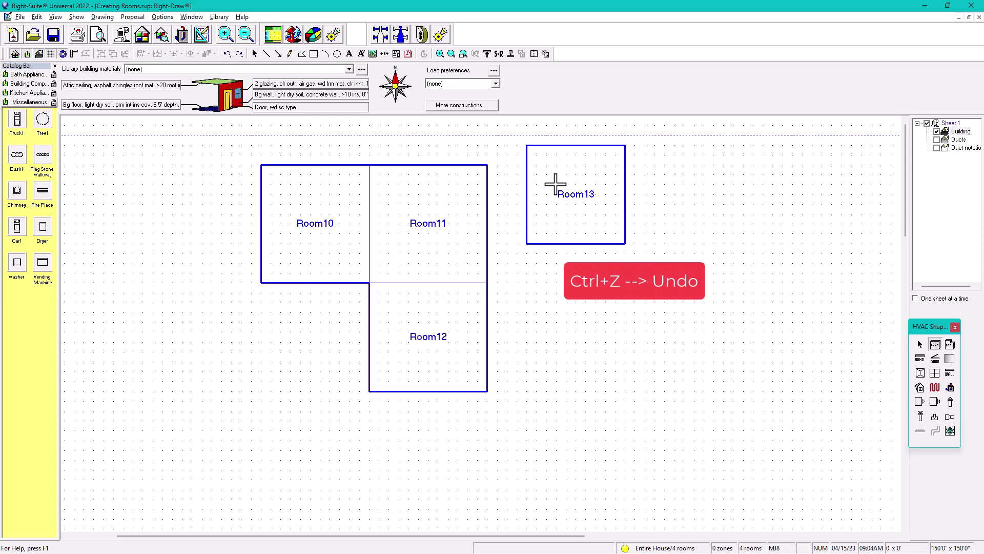
pyautogui.hotkey('ctrl', 'z')
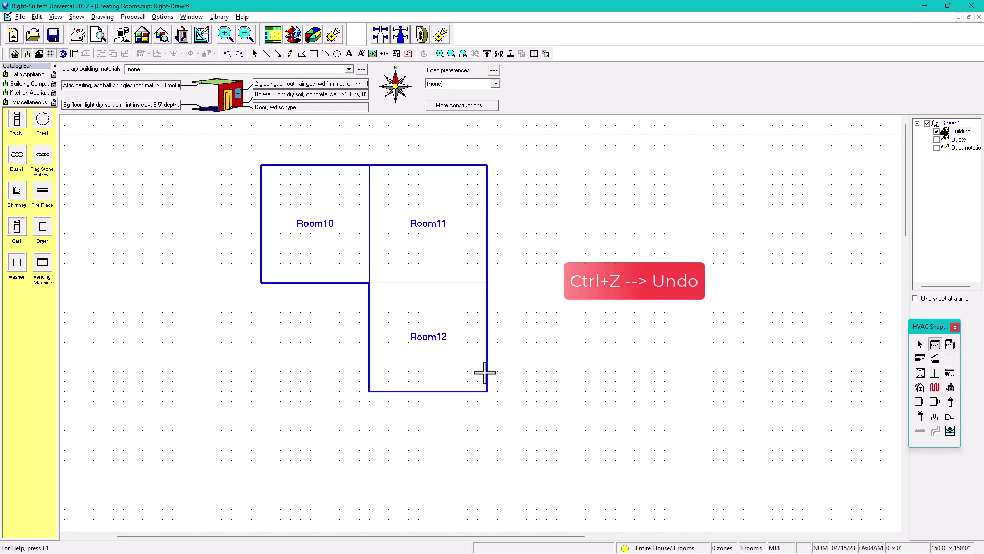
pyautogui.moveTo(369, 393); pyautogui.dragTo(488, 490)
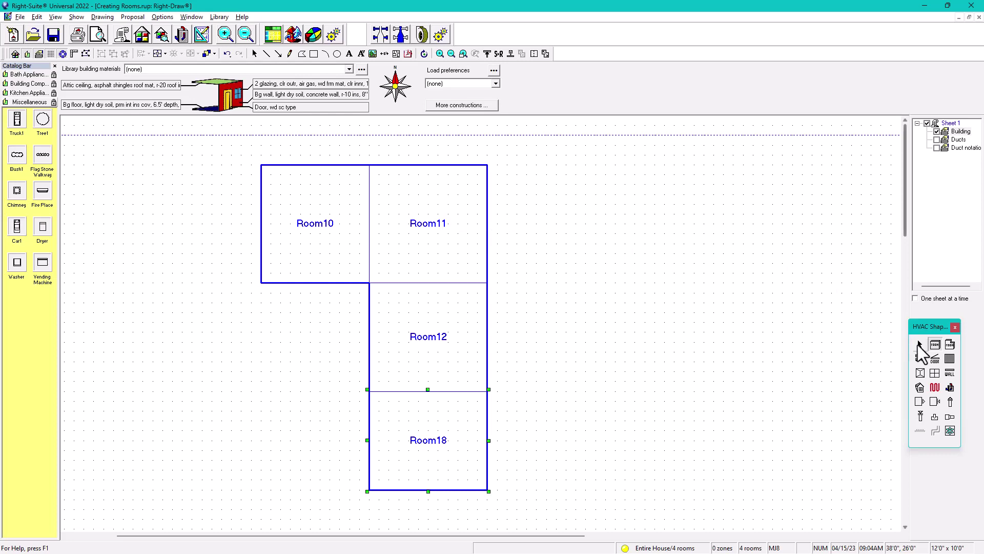
# - Switch to the Select arrow and select Room11 and Room12 individually
pyautogui.click(102, 17)
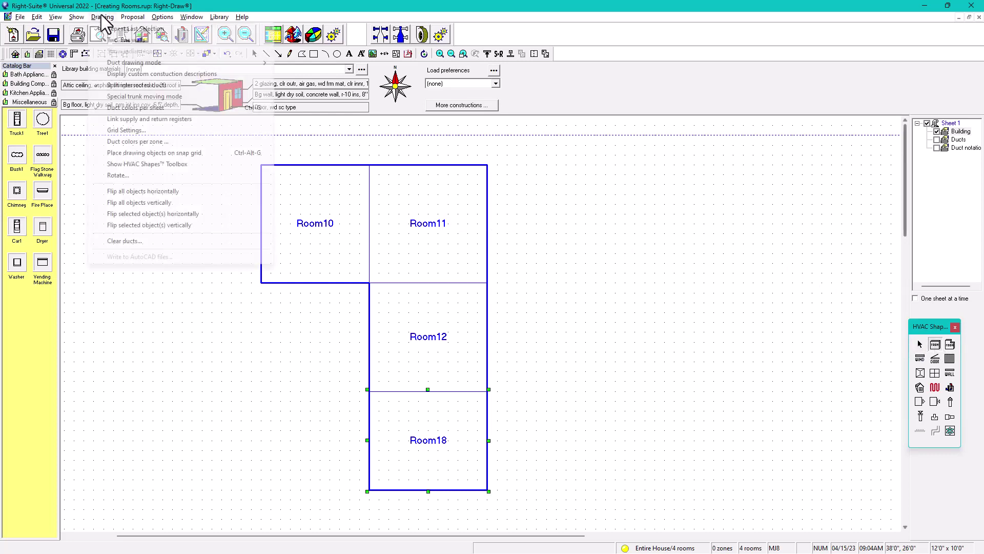
pyautogui.click(103, 18)
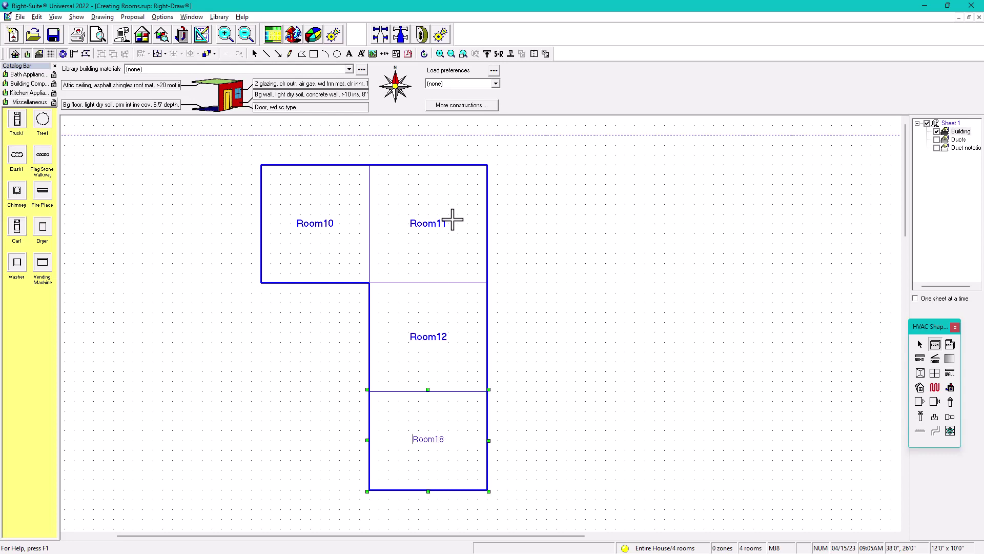
pyautogui.click(919, 344)
pyautogui.click(434, 226)
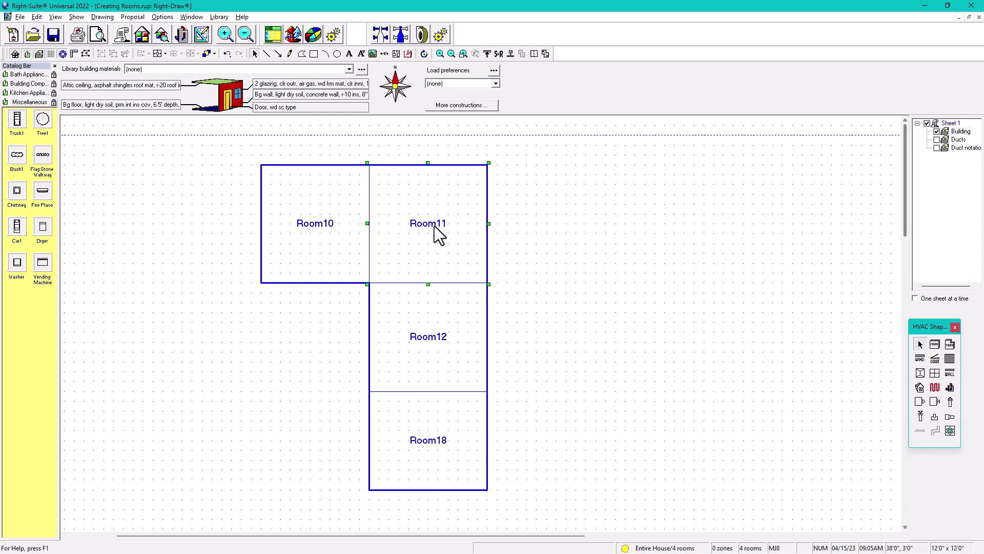
pyautogui.click(329, 230)
pyautogui.click(422, 320)
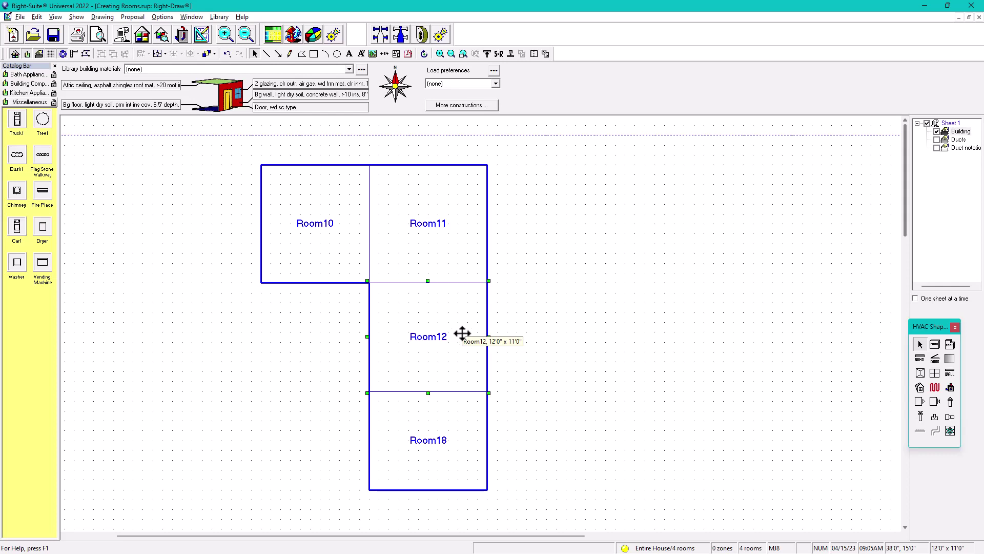
# - Enable Drawing > Repeat Last Selection, then box-select and delete all four rooms
pyautogui.click(99, 18)
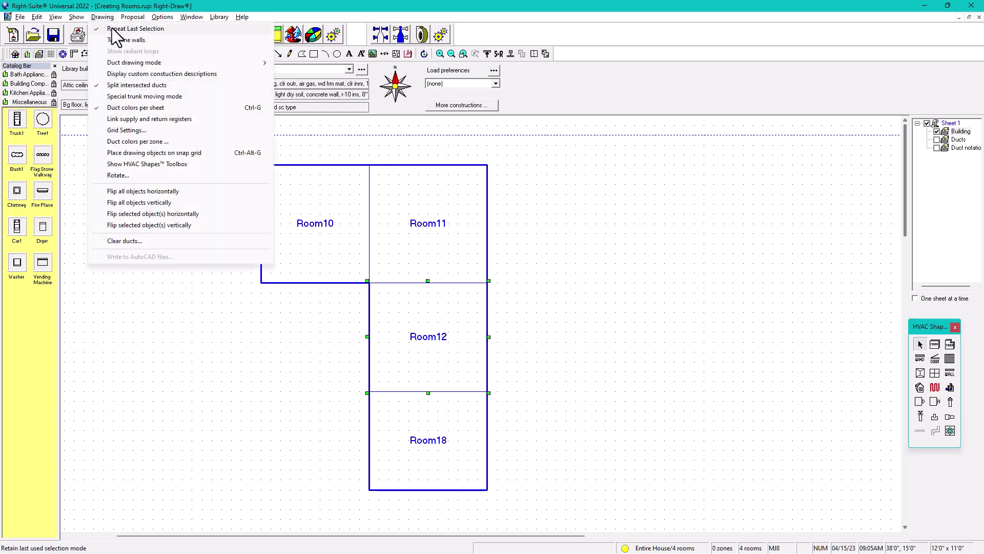
pyautogui.click(112, 29)
pyautogui.moveTo(225, 157); pyautogui.dragTo(540, 502)
pyautogui.press('Delete')
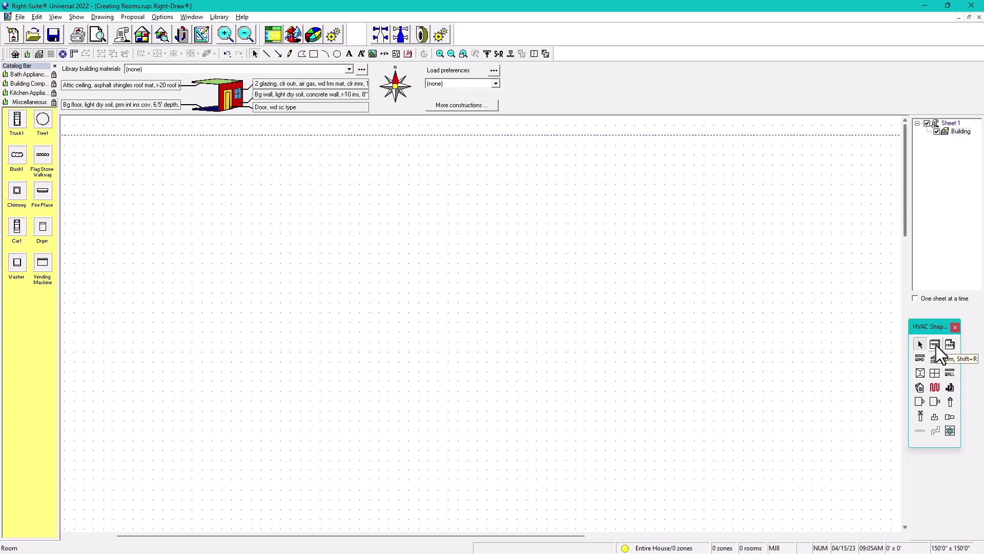
# - Draw a 12'0" x 14'0" Room19 on the empty grid and deselect it
pyautogui.click(103, 17)
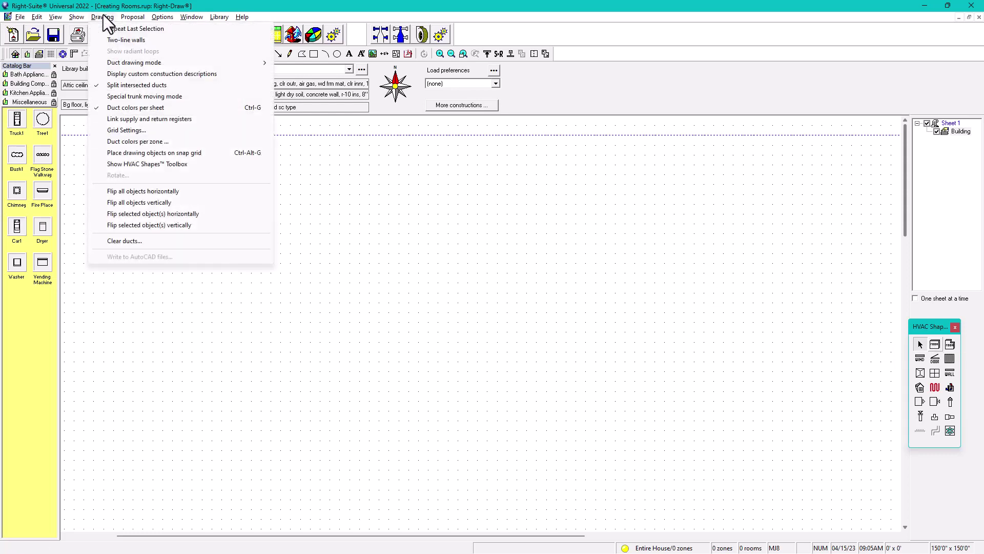
pyautogui.click(590, 260)
pyautogui.click(939, 345)
pyautogui.moveTo(290, 166); pyautogui.dragTo(410, 299)
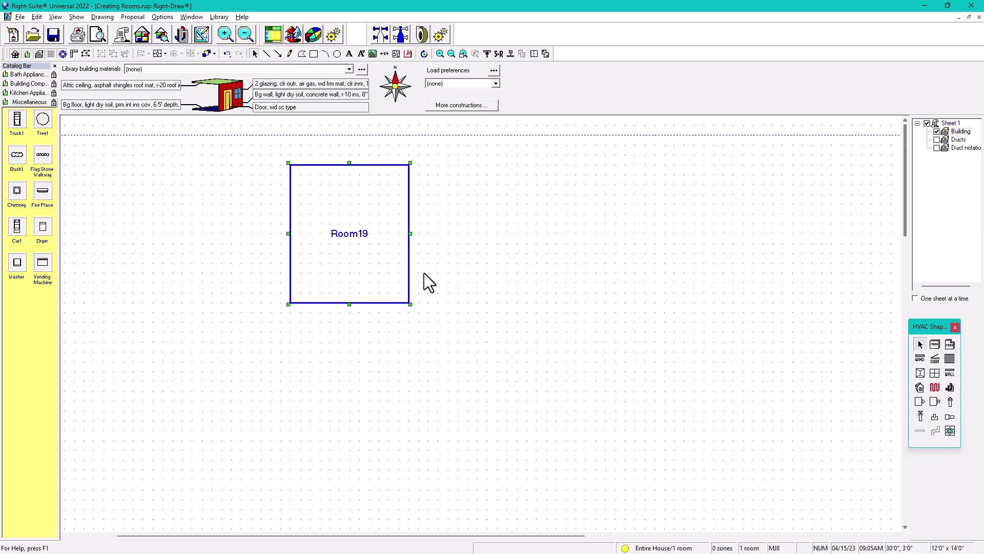
pyautogui.click(461, 293)
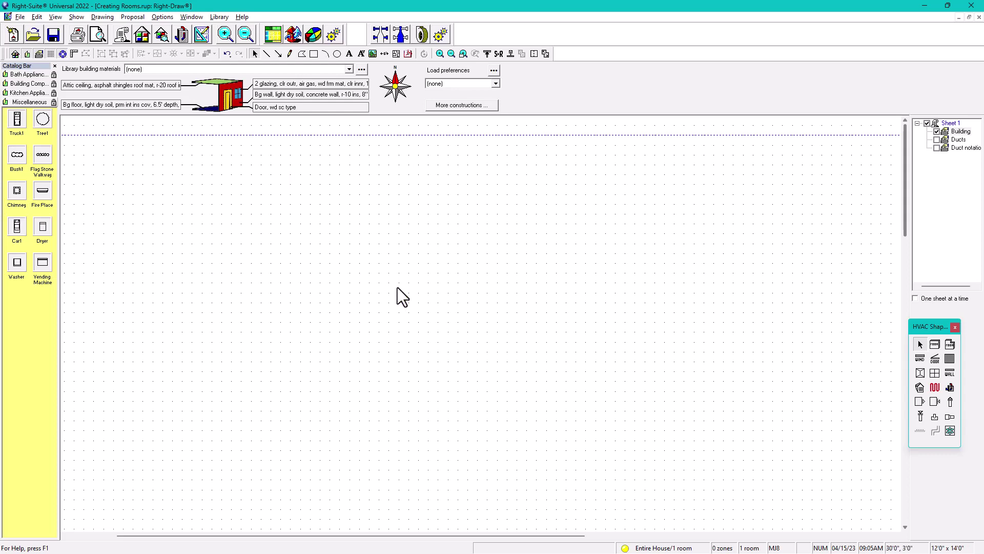
# - Copy Room19 and paste it as Room20, placed along Room19's right side
pyautogui.click(399, 288)
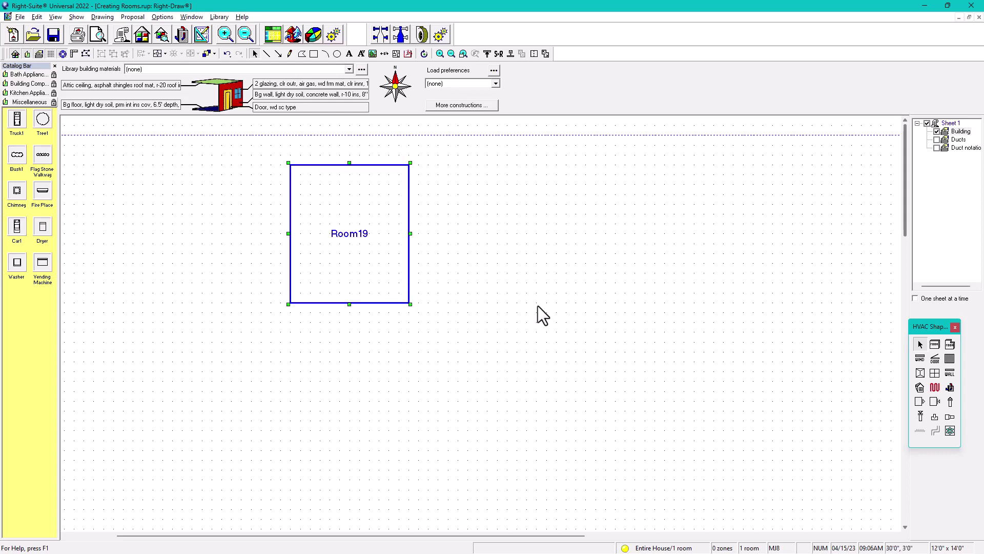
pyautogui.hotkey('ctrl', 'c')
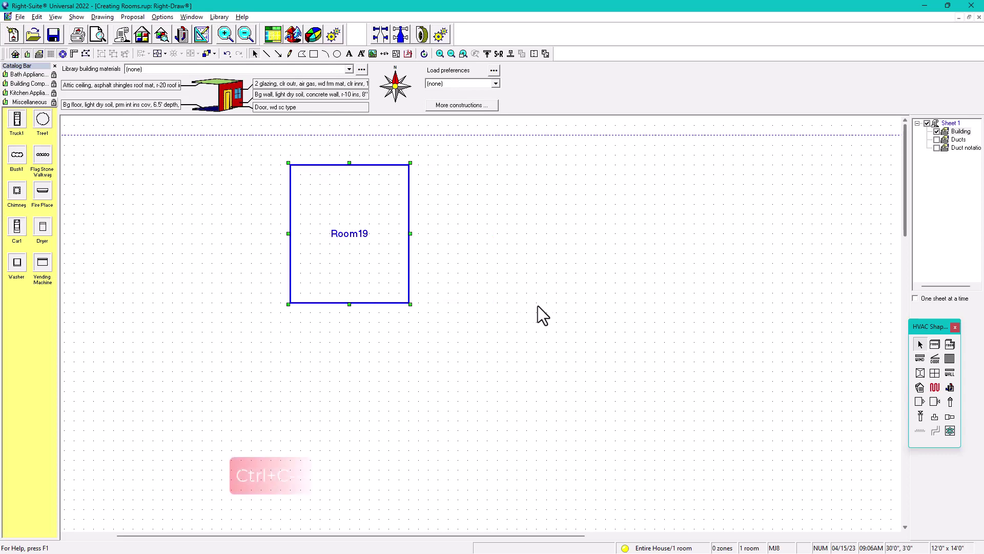
pyautogui.hotkey('ctrl', 'v')
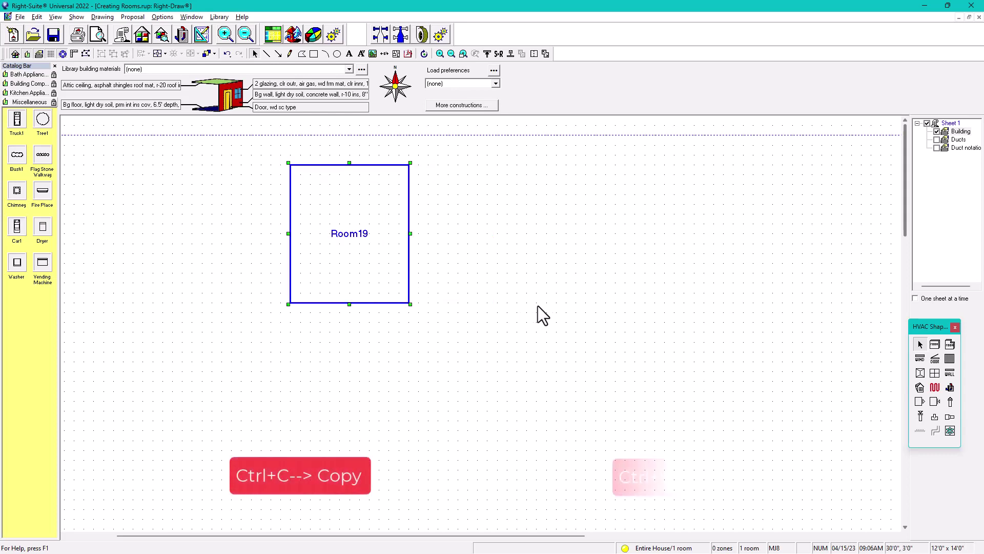
pyautogui.click(585, 259)
pyautogui.hotkey('ctrl', 'v')
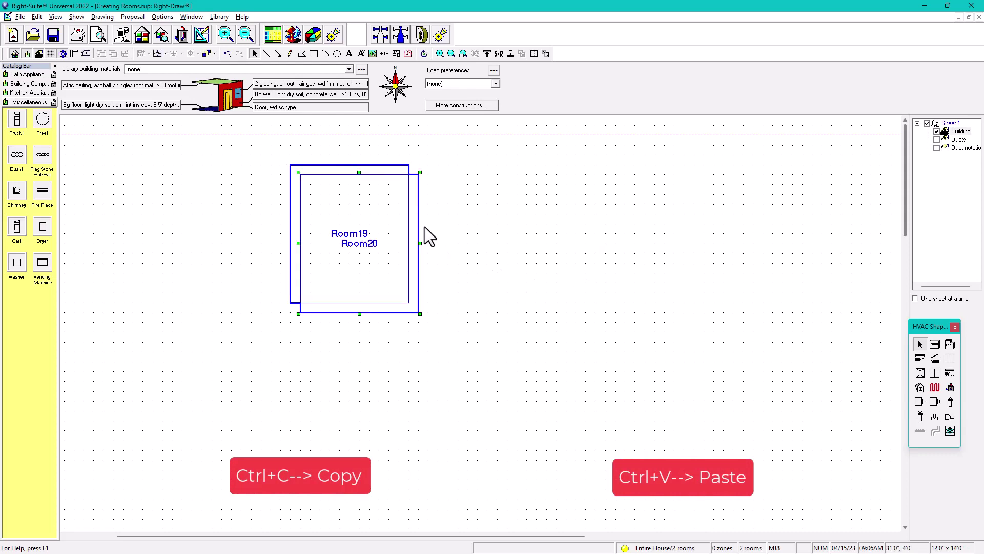
pyautogui.moveTo(416, 221); pyautogui.dragTo(520, 211)
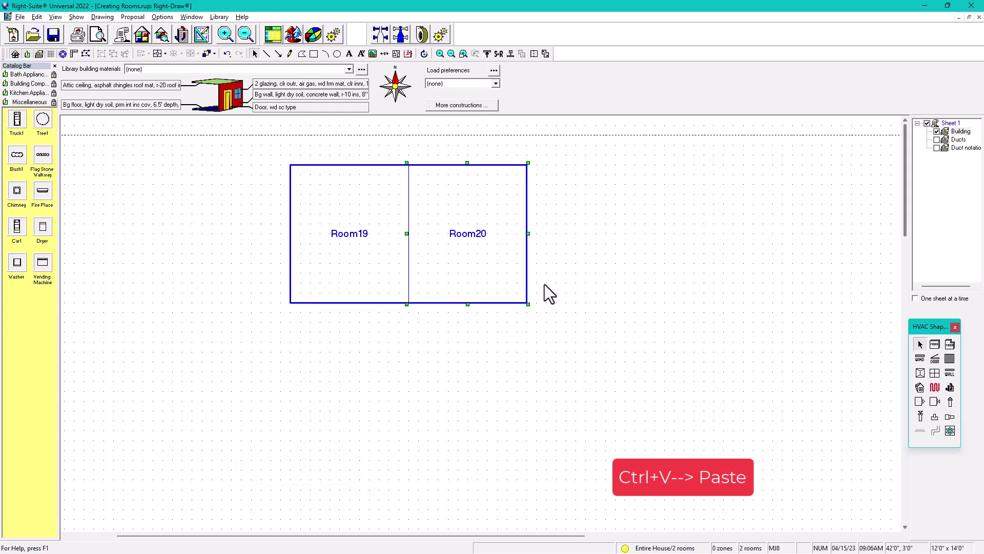
# - Paste Room21 directly below Room20 and Room22 directly below Room21
pyautogui.hotkey('ctrl', 'v')
pyautogui.moveTo(394, 259); pyautogui.dragTo(497, 394)
pyautogui.hotkey('ctrl', 'v')
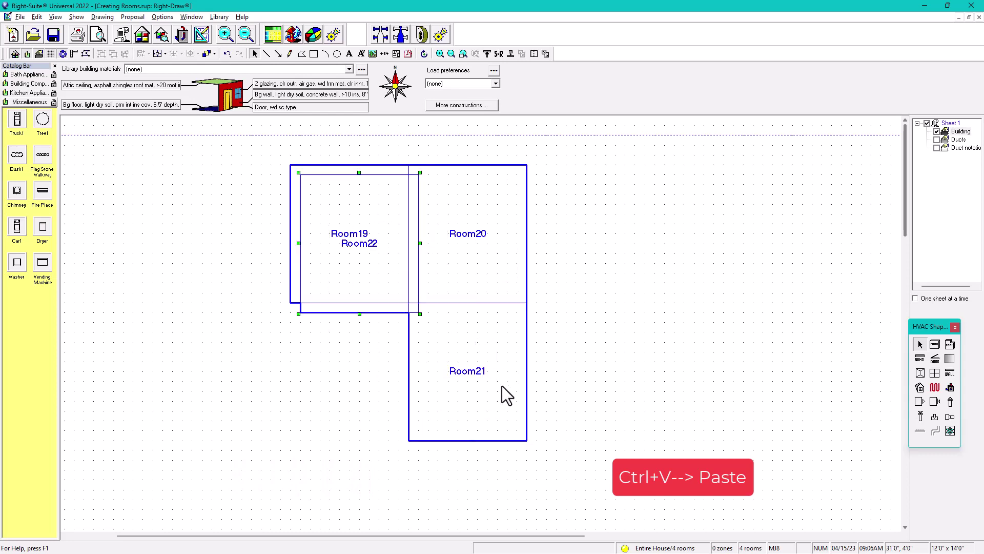
pyautogui.moveTo(372, 287); pyautogui.dragTo(480, 512)
# - Zoom the plan view out and back in on Room22 below Room21
pyautogui.keyDown('ctrl'); pyautogui.scroll(-1, 513, 418); pyautogui.keyUp('ctrl')
pyautogui.scroll(-3, 538, 391)
pyautogui.keyDown('ctrl'); pyautogui.scroll(1, 462, 330); pyautogui.keyUp('ctrl')
pyautogui.scroll(1, 468, 288)
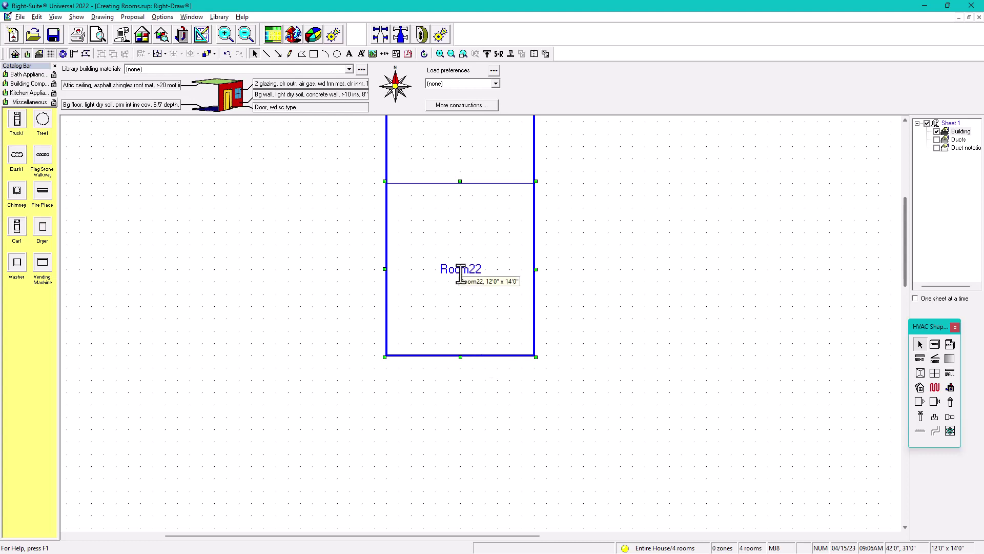
pyautogui.scroll(-1, 611, 327)
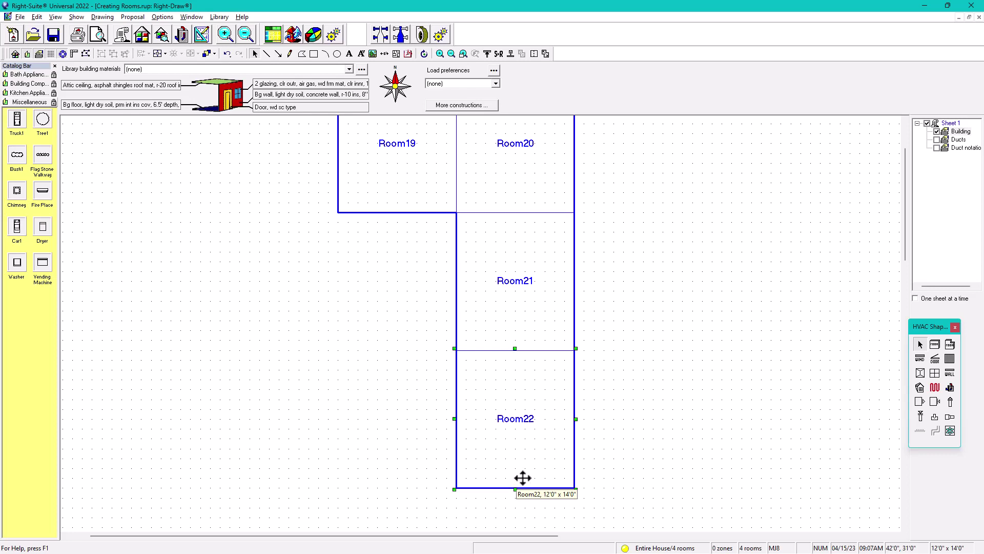
pyautogui.scroll(1, 516, 462)
pyautogui.scroll(3, 516, 463)
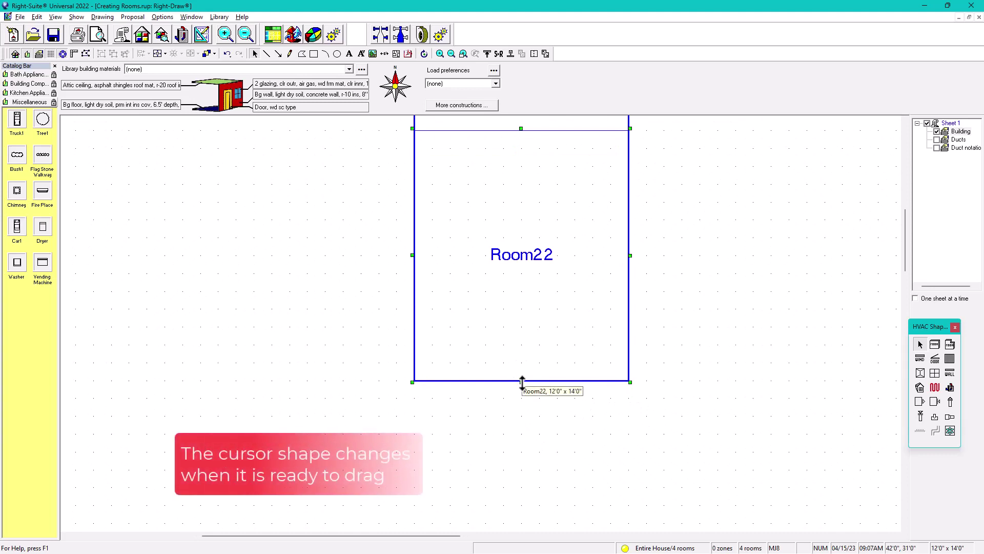
# - Shrink Room22 from 14' to 9' deep and from 12' to 8' wide, then deselect it
pyautogui.moveTo(522, 382); pyautogui.dragTo(522, 291)
pyautogui.scroll(-1, 551, 303)
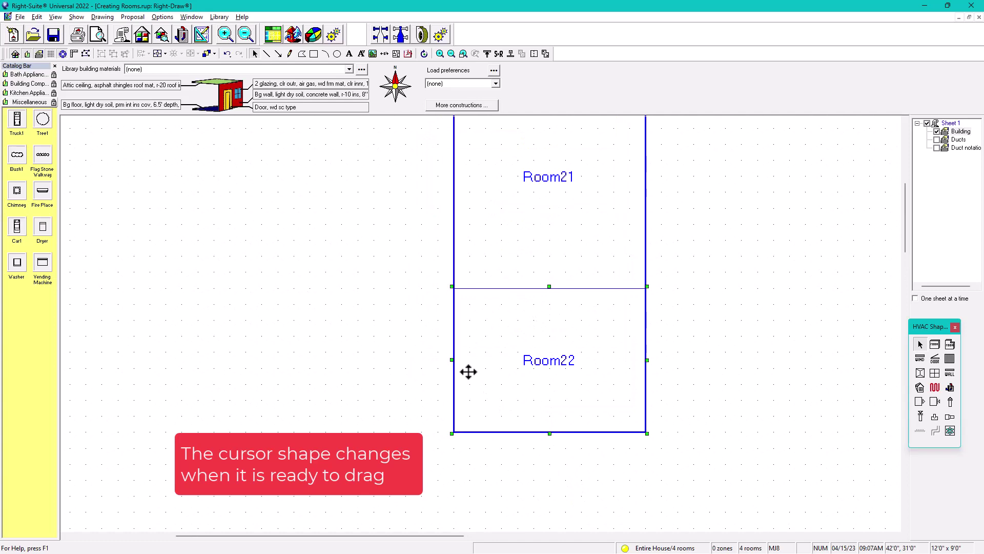
pyautogui.moveTo(453, 359); pyautogui.dragTo(518, 368)
pyautogui.scroll(-4, 688, 369)
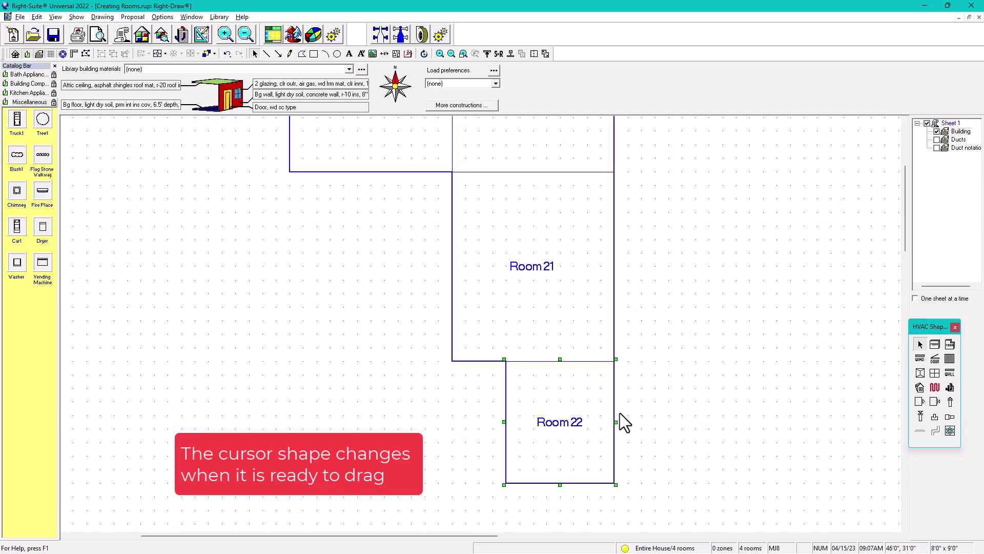
pyautogui.scroll(1, 523, 377)
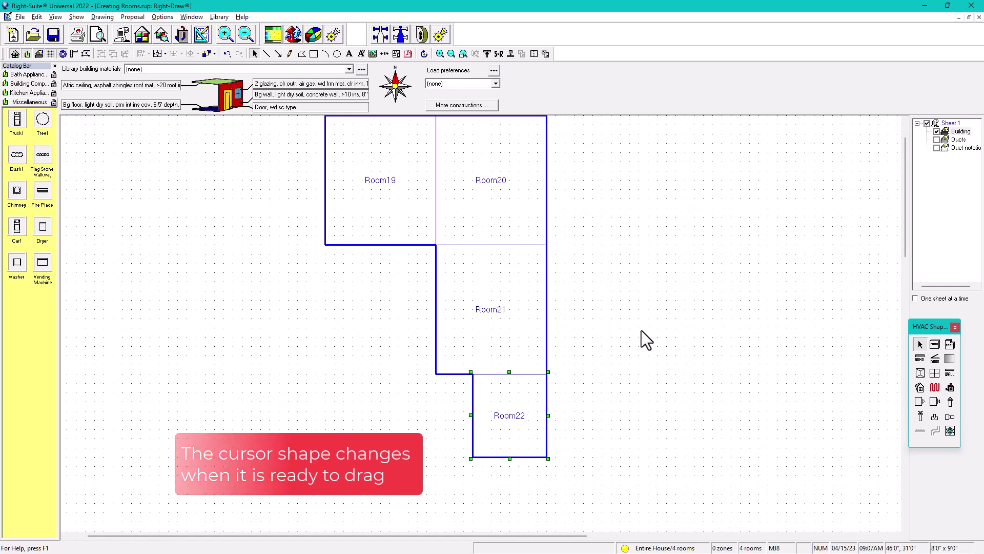
pyautogui.click(606, 353)
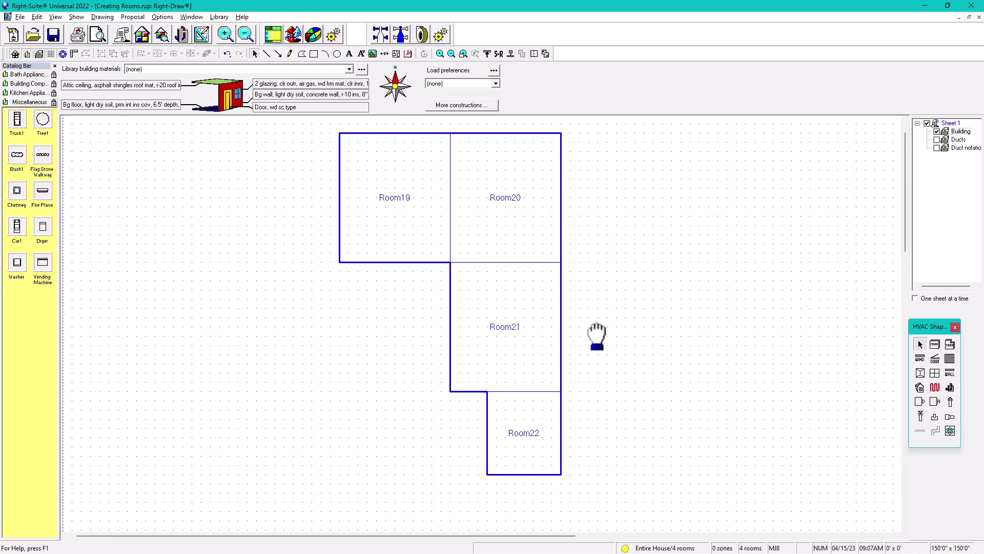